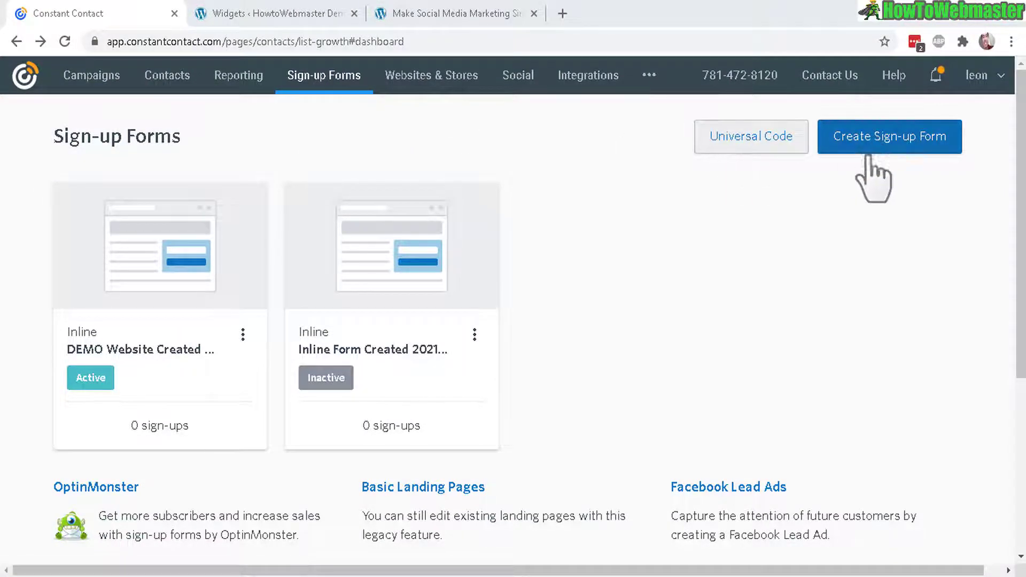
# Step: Begin a new sign-up form from Constant Contact's Create Sign-up Form button
pyautogui.click(888, 148)
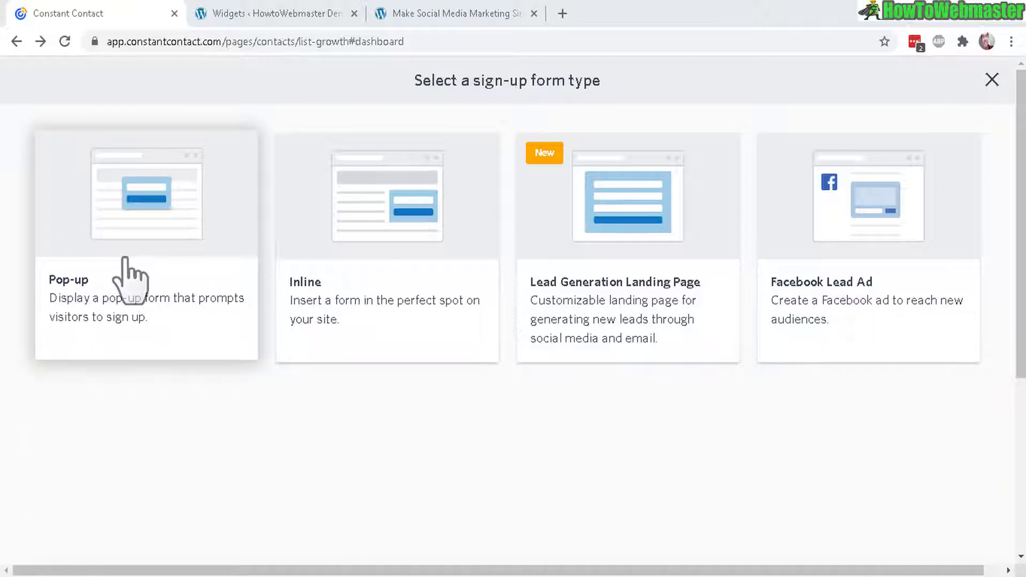
# Step: Choose the Pop-up form type and acknowledge the one-active-pop-up plan notice
pyautogui.click(126, 260)
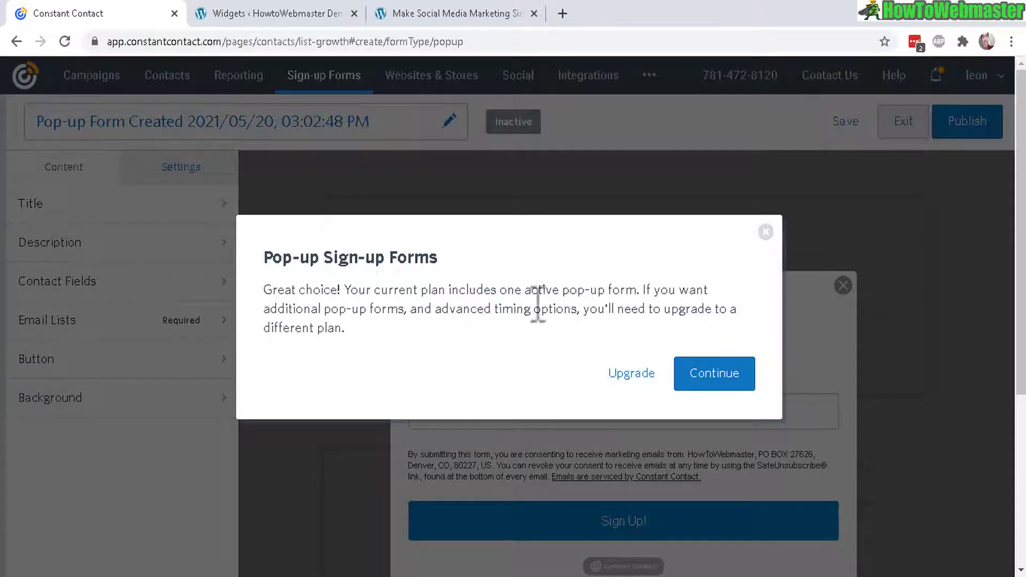
pyautogui.moveTo(508, 290); pyautogui.dragTo(648, 290)
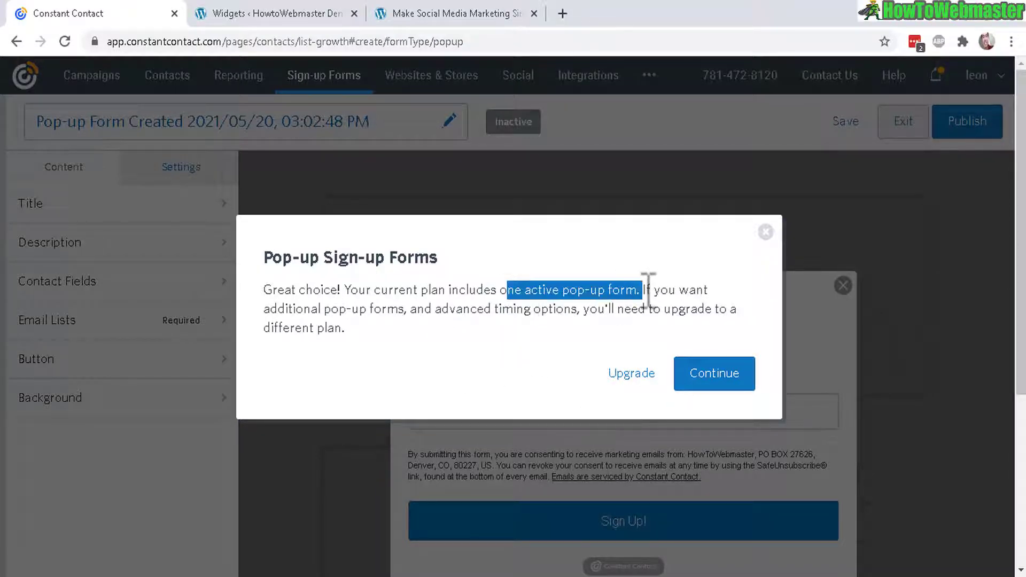
pyautogui.click(726, 379)
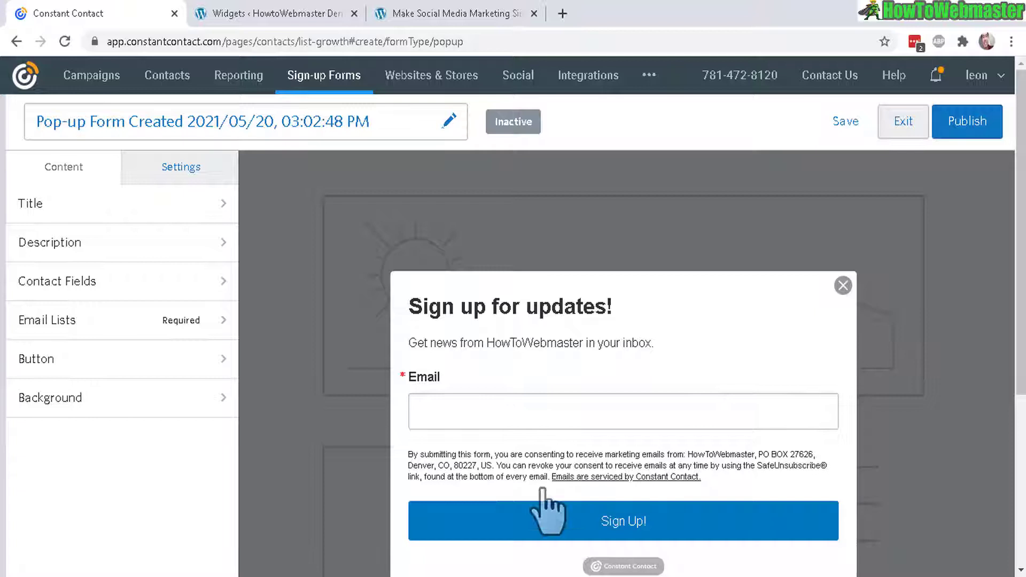
# Step: Replace the default form title with 'Sign up for FREE Tips!' and move to Description
pyautogui.click(92, 205)
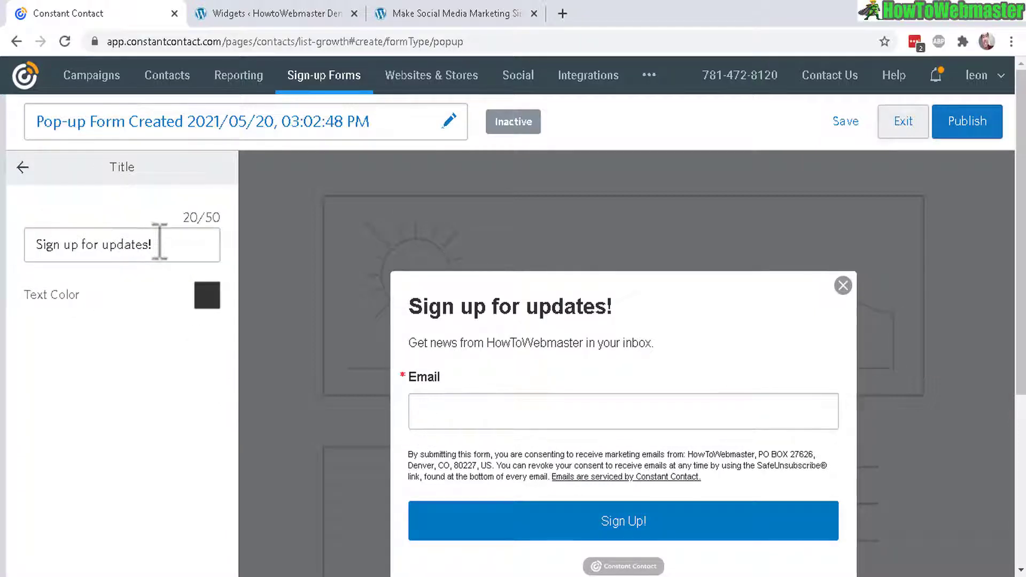
pyautogui.write('Sign up for FREE Tips!')
pyautogui.moveTo(162, 244)
pyautogui.mouseDown()
pyautogui.moveTo(41, 255)
pyautogui.moveTo(410, 289)
pyautogui.mouseUp()
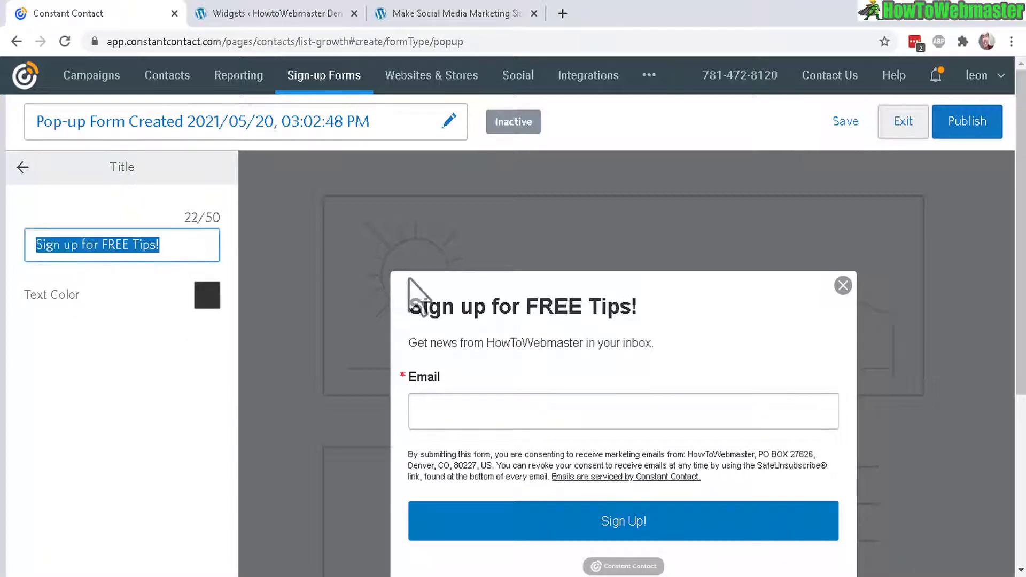
pyautogui.click(22, 167)
pyautogui.click(102, 247)
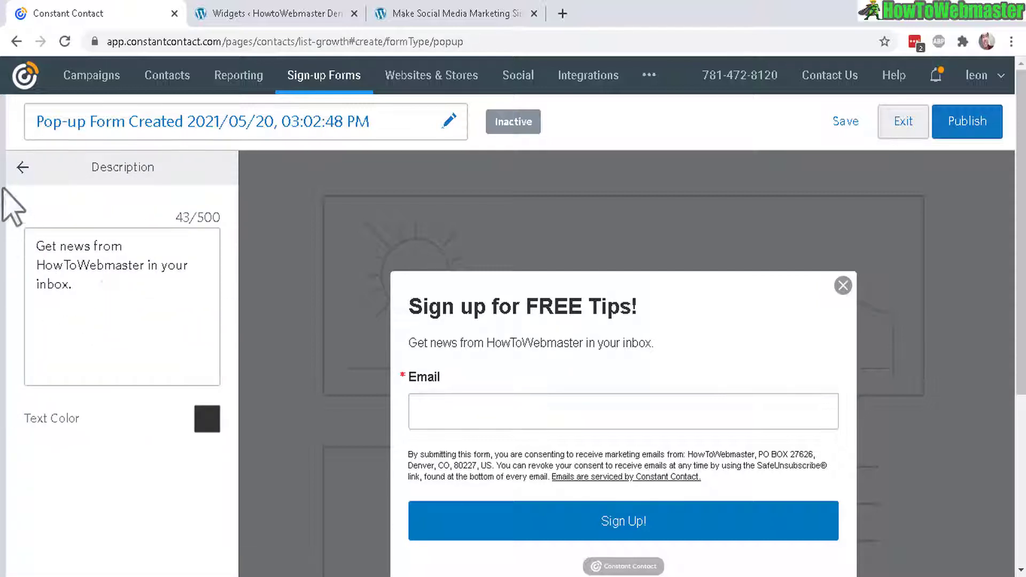
# Step: Add then remove First Name and Last Name fields, leaving only the email field
pyautogui.click(23, 167)
pyautogui.click(80, 279)
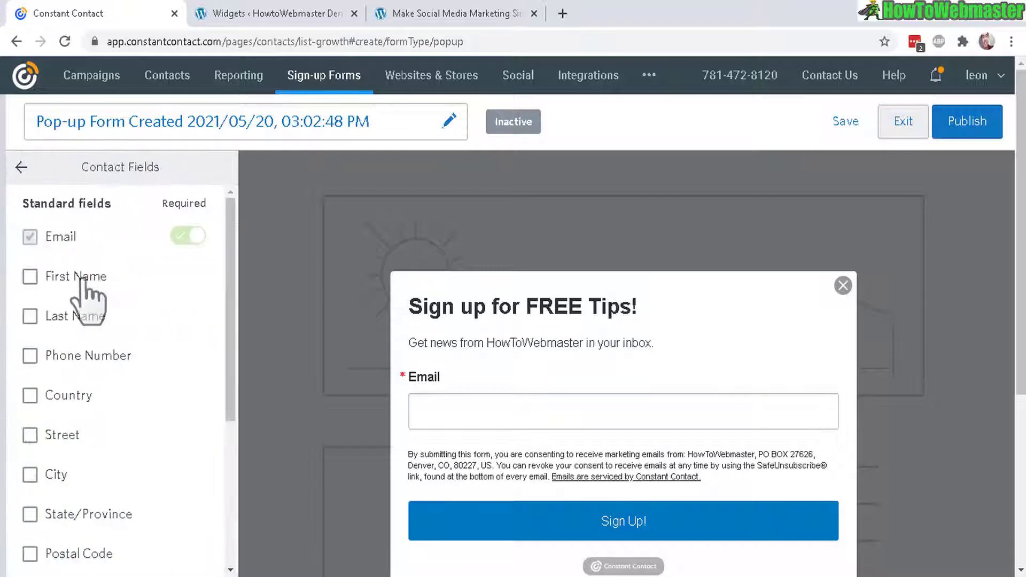
pyautogui.click(32, 277)
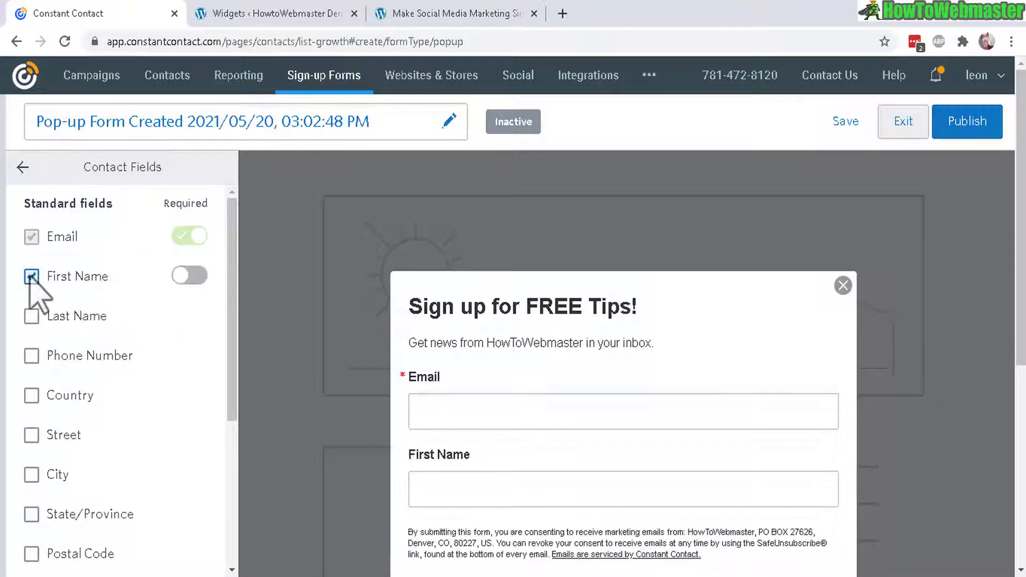
pyautogui.click(32, 318)
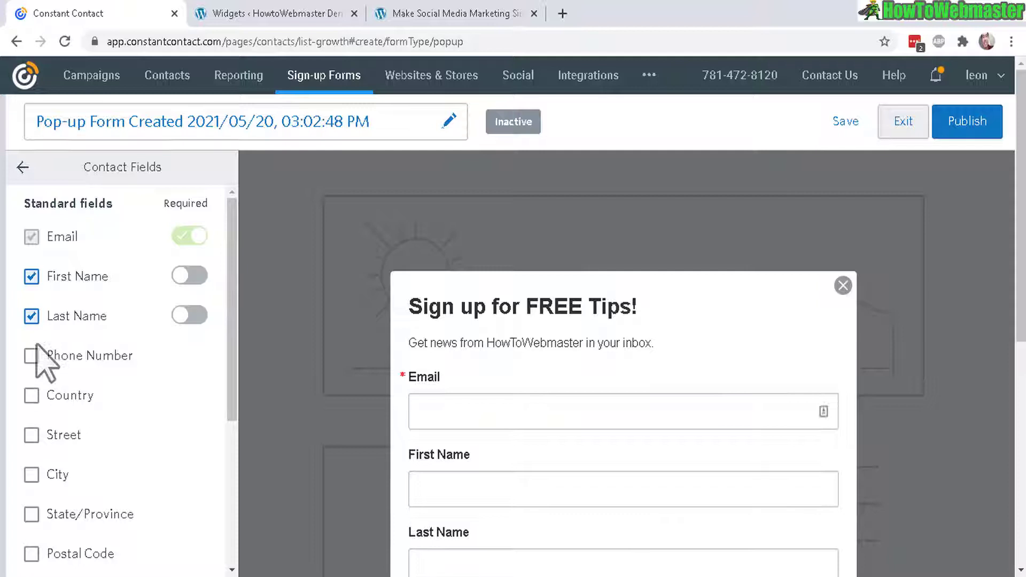
pyautogui.click(32, 318)
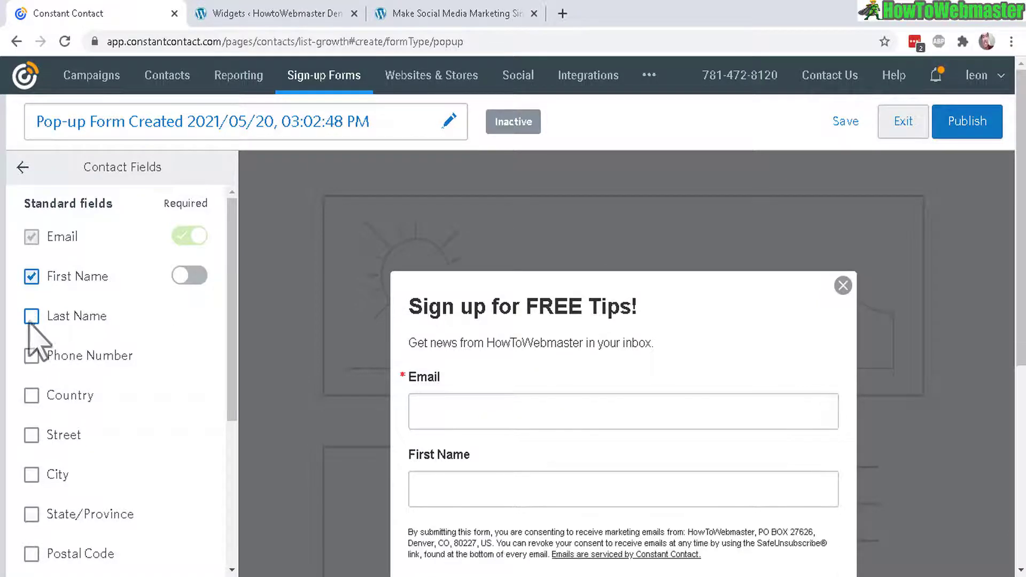
pyautogui.moveTo(1018, 196); pyautogui.dragTo(1018, 209)
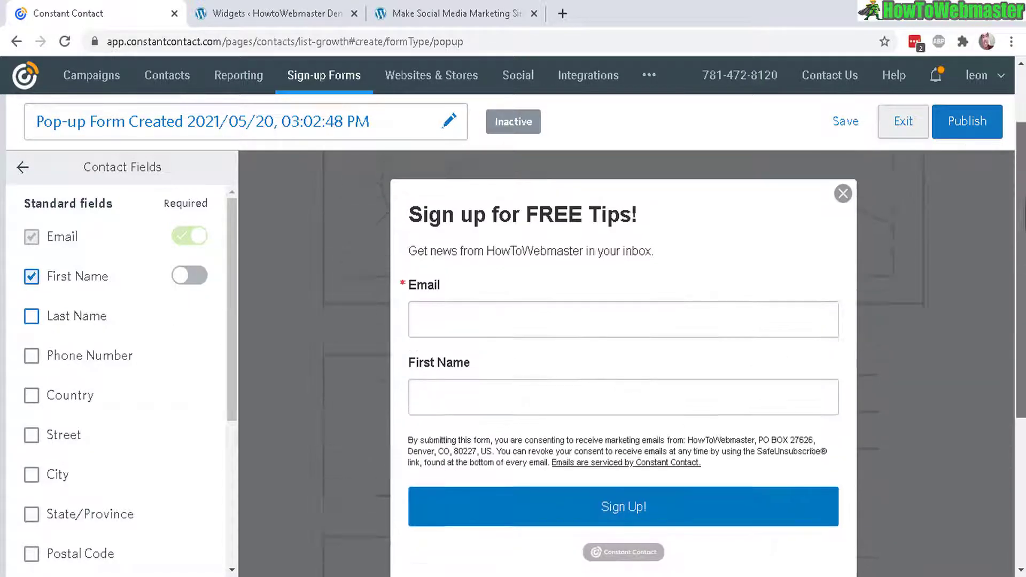
pyautogui.click(31, 276)
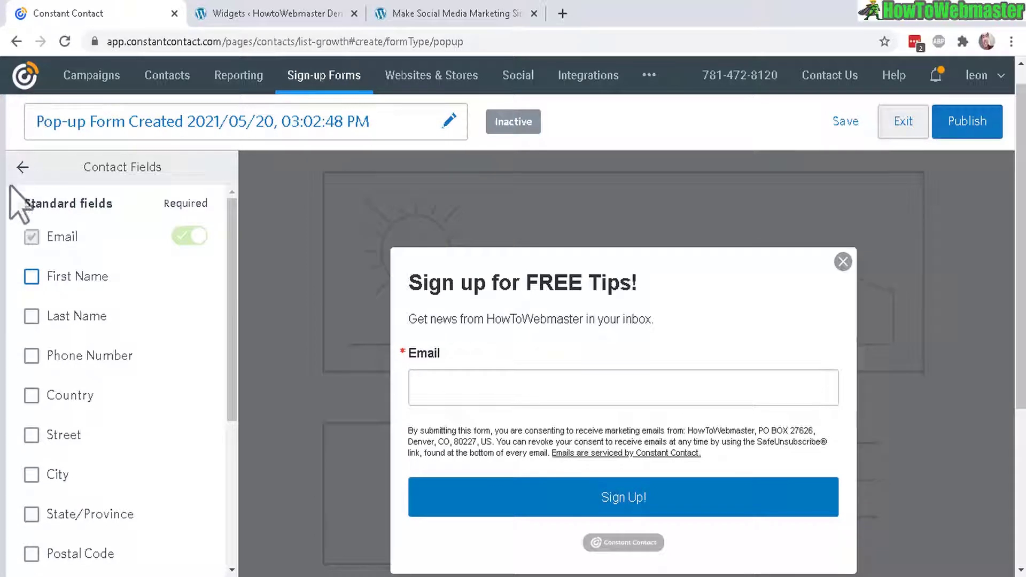
# Step: Attach the General Interest email list to the pop-up's sign-ups
pyautogui.click(22, 167)
pyautogui.click(56, 321)
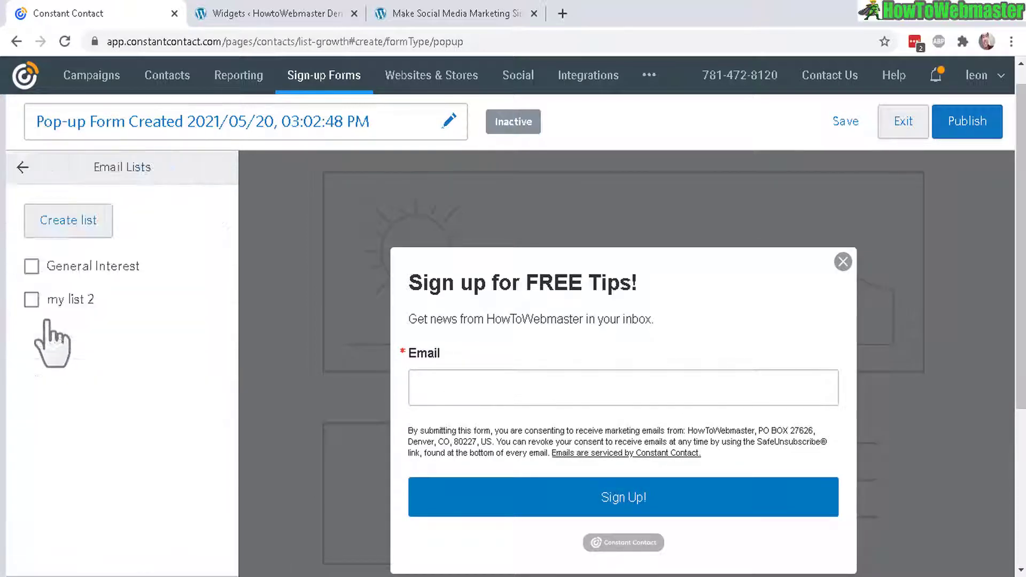
pyautogui.click(31, 266)
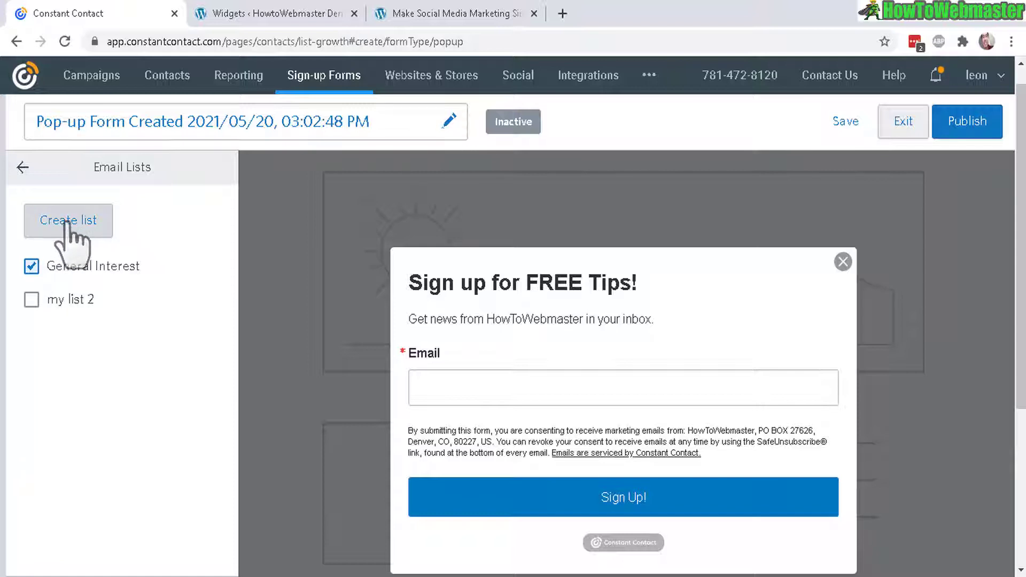
pyautogui.click(22, 169)
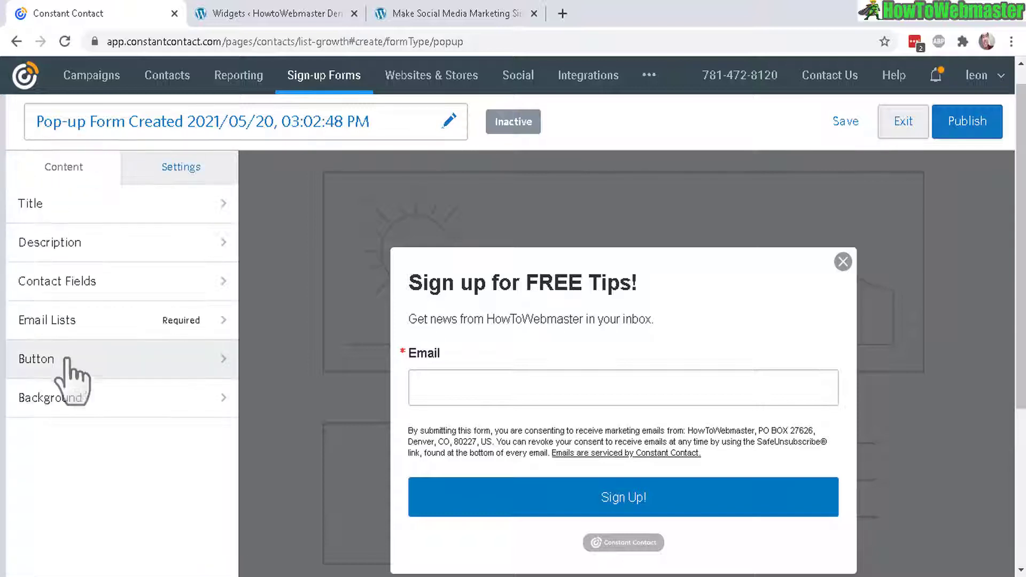
# Step: Set the Sign Up! button's background colour to green
pyautogui.click(64, 372)
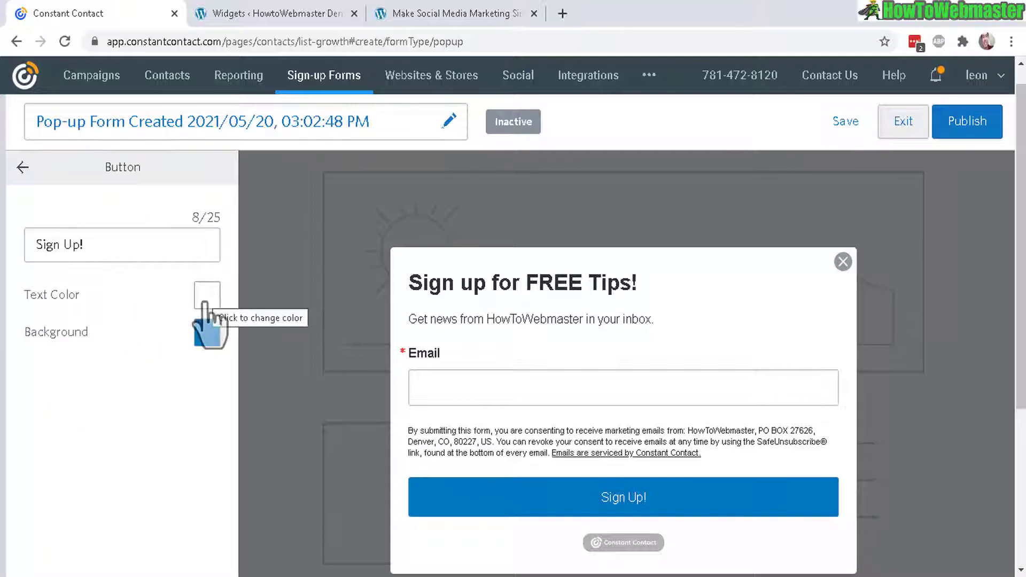
pyautogui.click(208, 333)
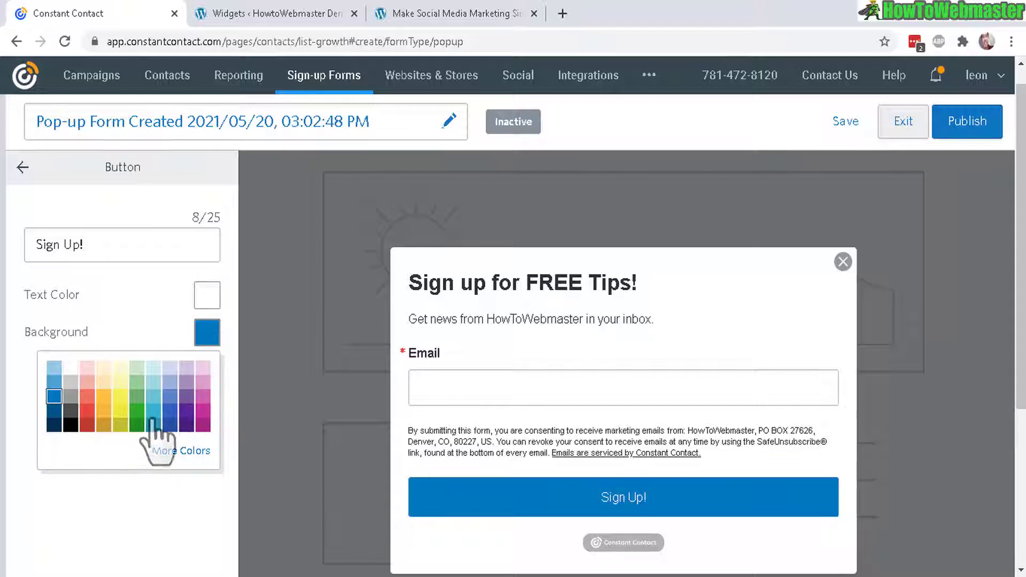
pyautogui.click(137, 425)
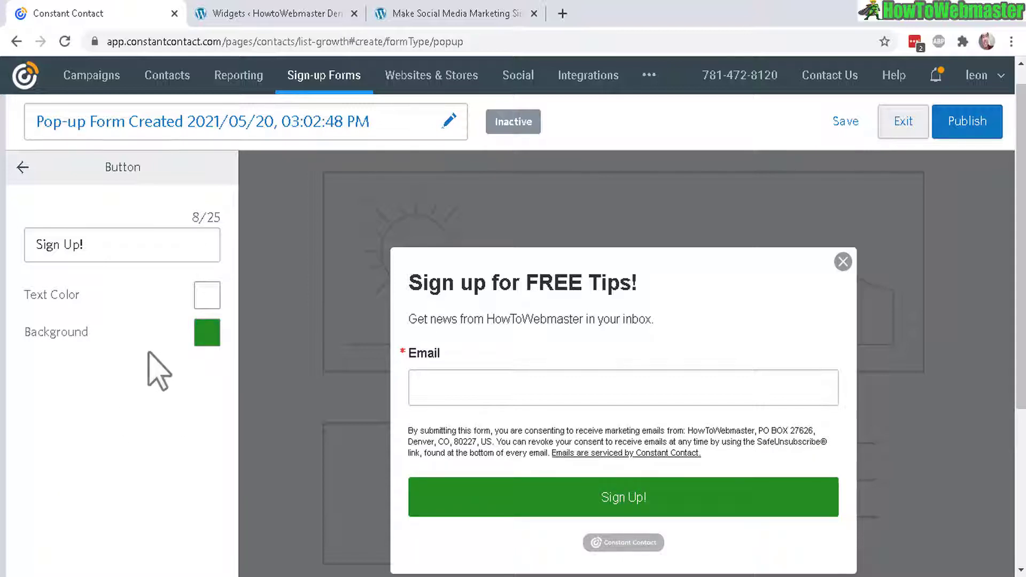
pyautogui.click(22, 170)
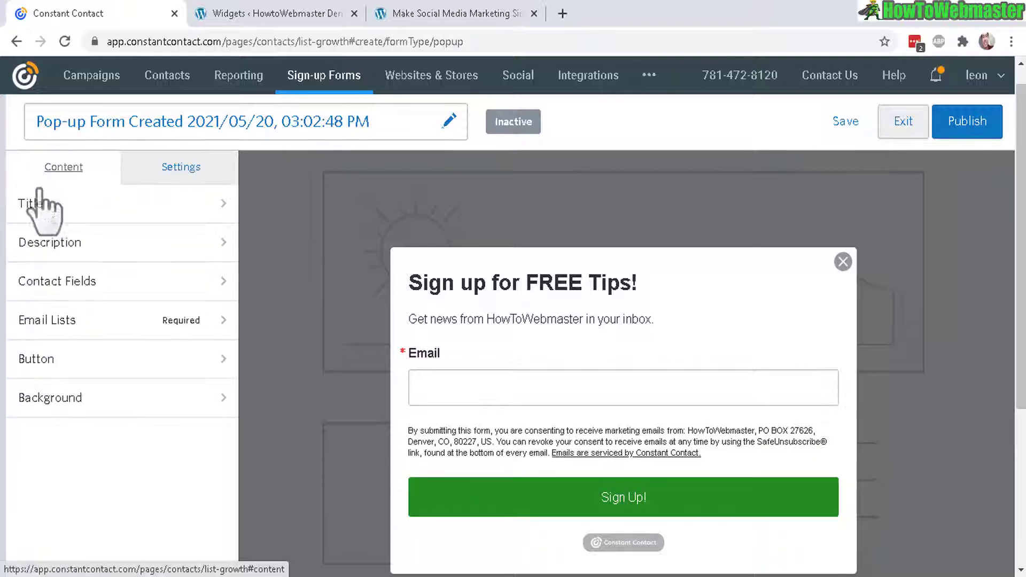
# Step: Set the pop-up form background to yellow and switch to the Settings tab
pyautogui.click(88, 397)
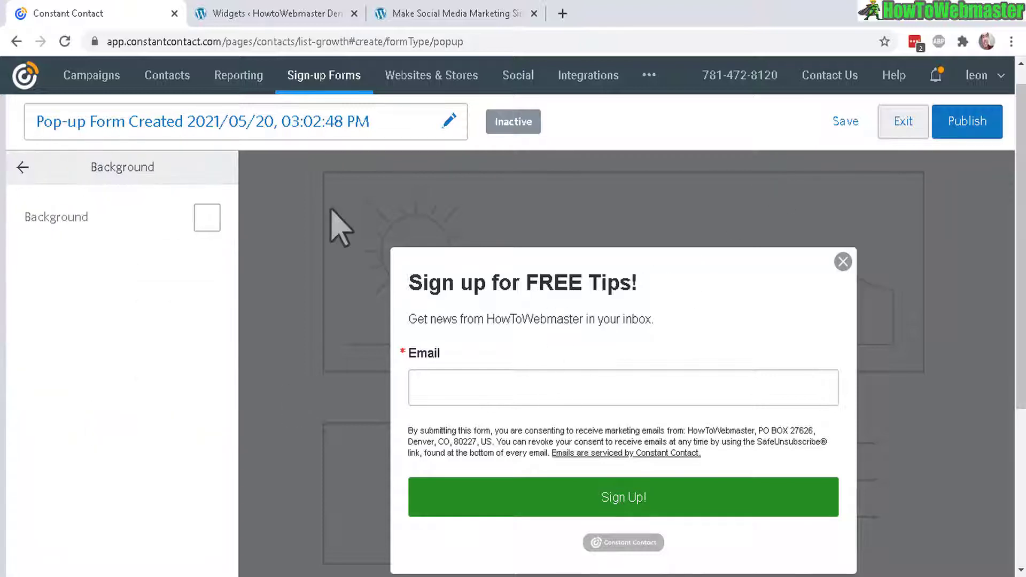
pyautogui.click(207, 219)
pyautogui.click(121, 282)
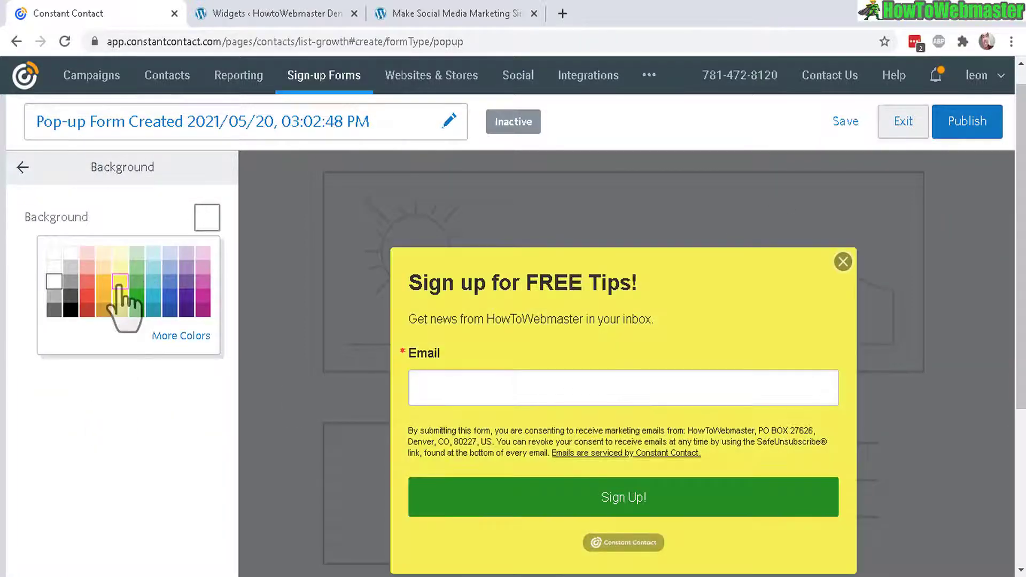
pyautogui.click(22, 167)
pyautogui.click(176, 169)
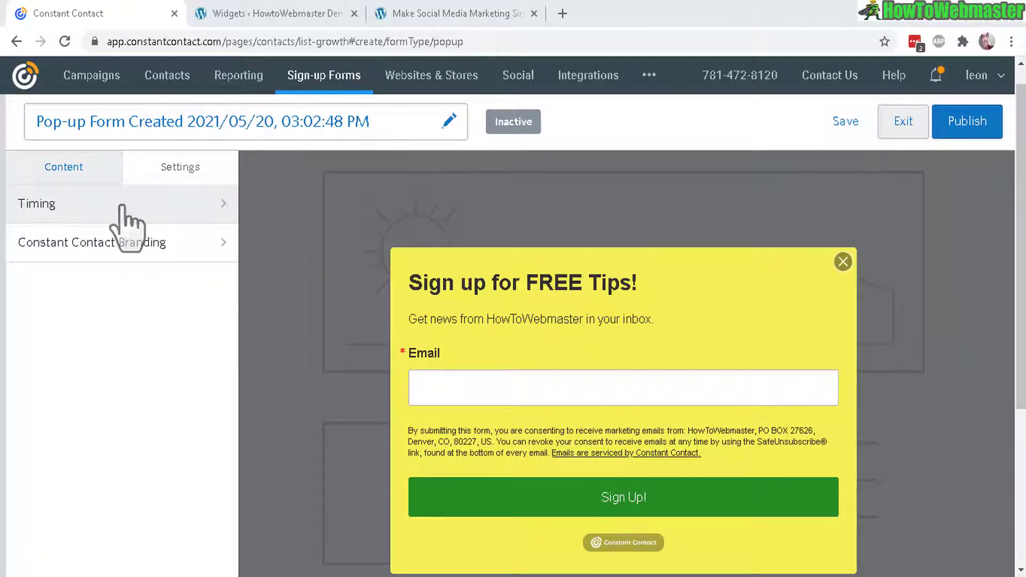
# Step: Check the Timing and Branding settings, then publish the yellow pop-up form
pyautogui.click(129, 211)
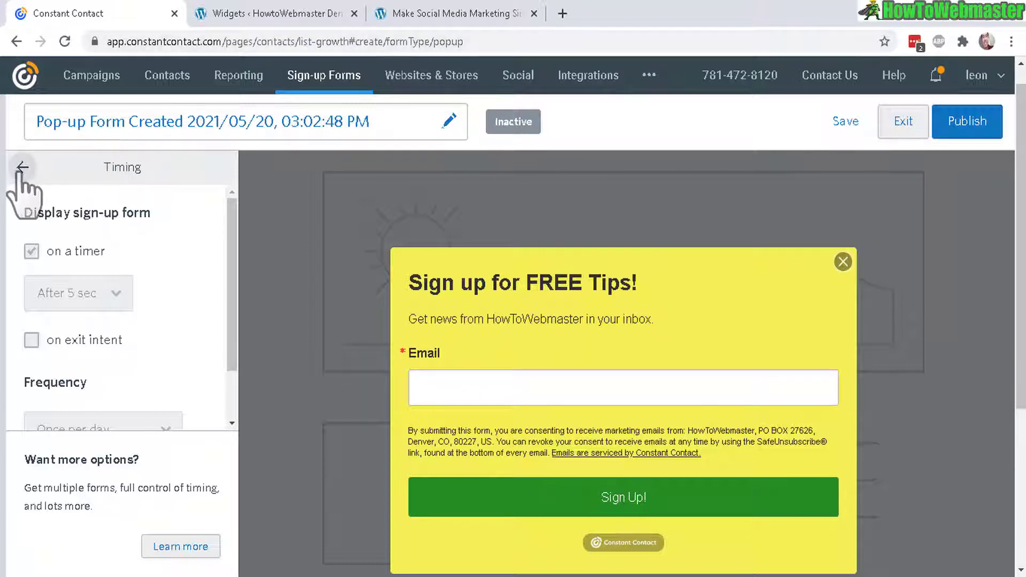
pyautogui.moveTo(233, 256)
pyautogui.mouseDown()
pyautogui.moveTo(233, 306)
pyautogui.moveTo(230, 204)
pyautogui.mouseUp()
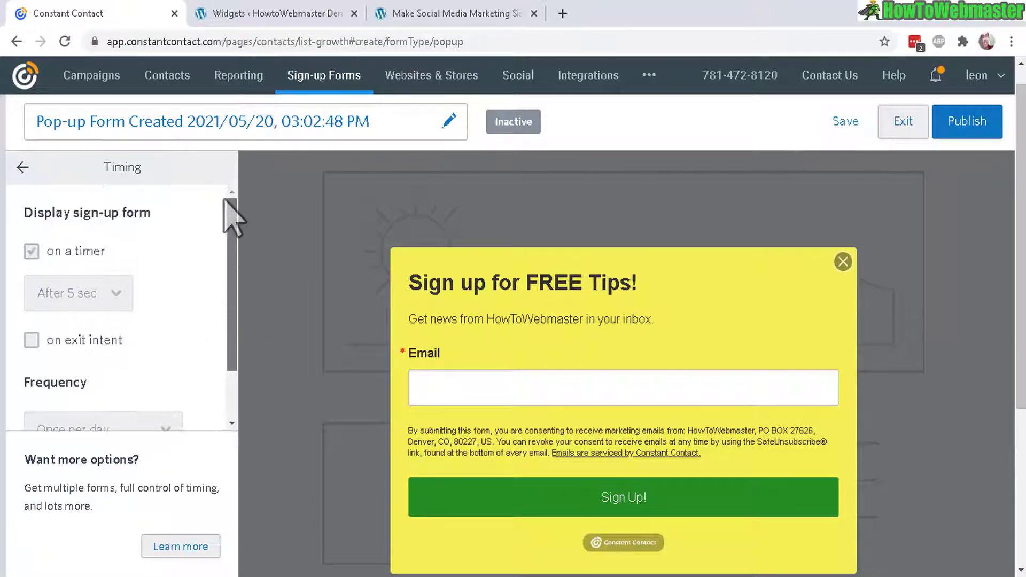
pyautogui.scroll(-1, 176, 240)
pyautogui.scroll(1, 129, 248)
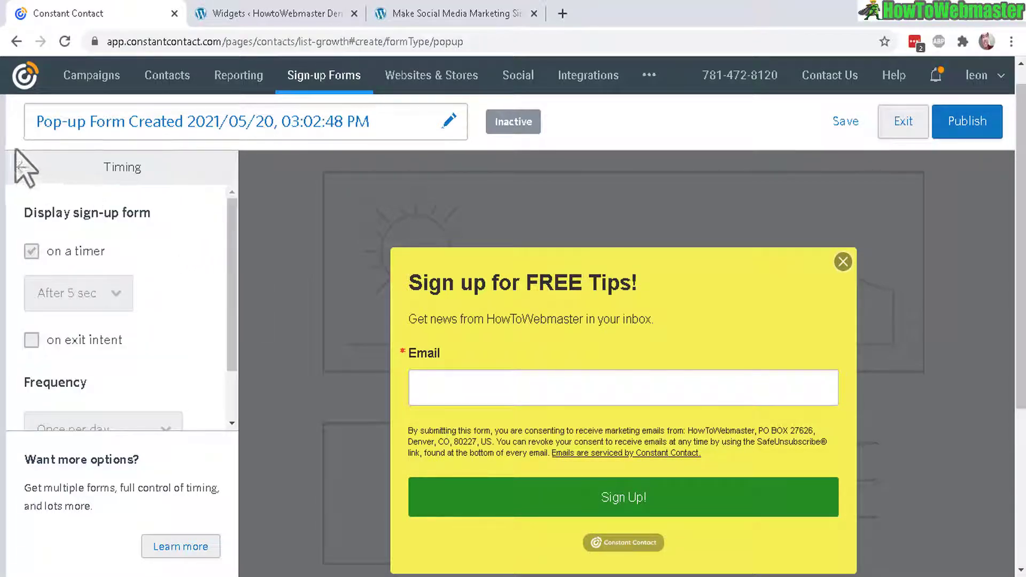
pyautogui.click(22, 167)
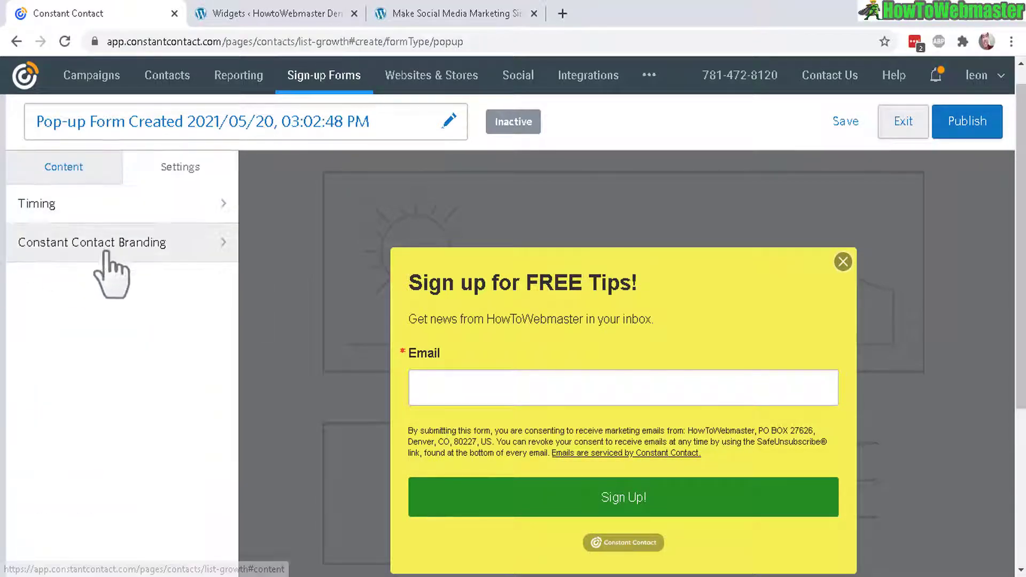
pyautogui.click(161, 243)
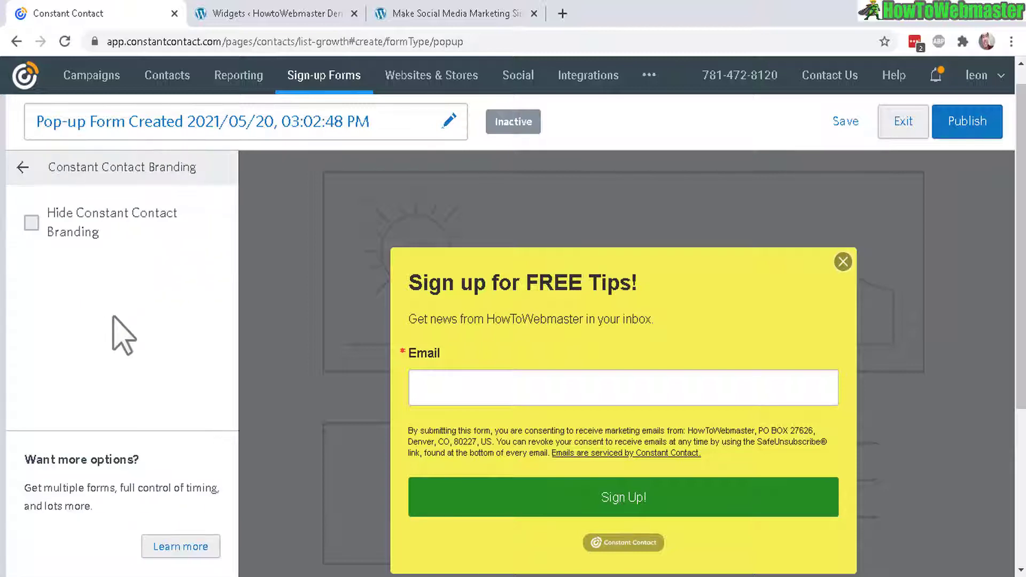
pyautogui.click(22, 167)
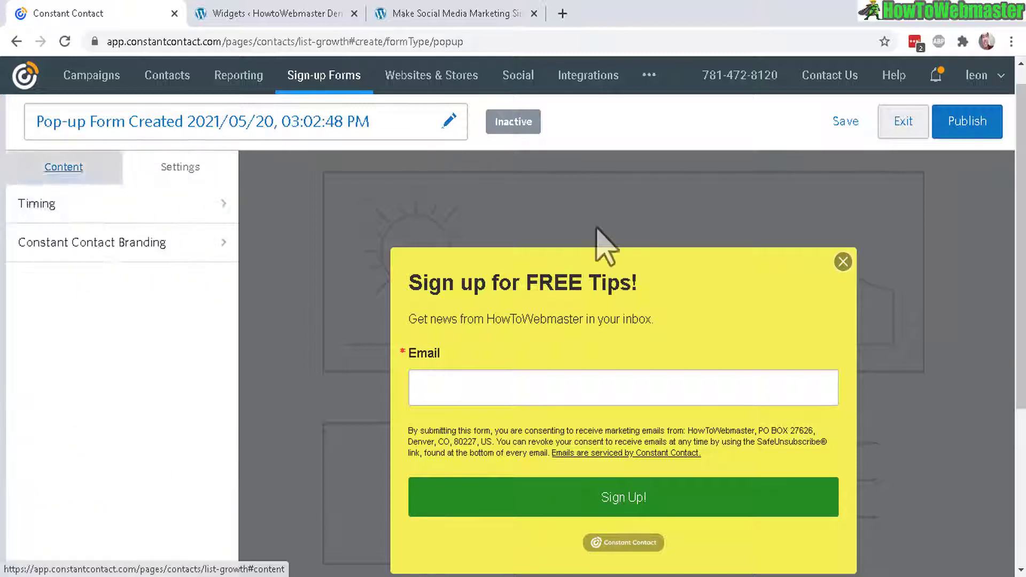
pyautogui.click(64, 168)
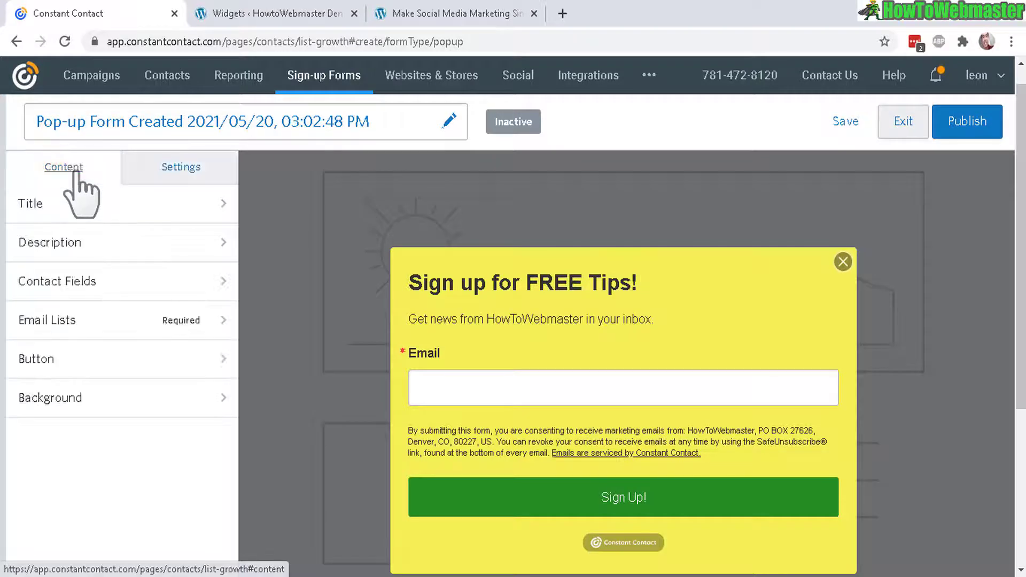
pyautogui.click(967, 123)
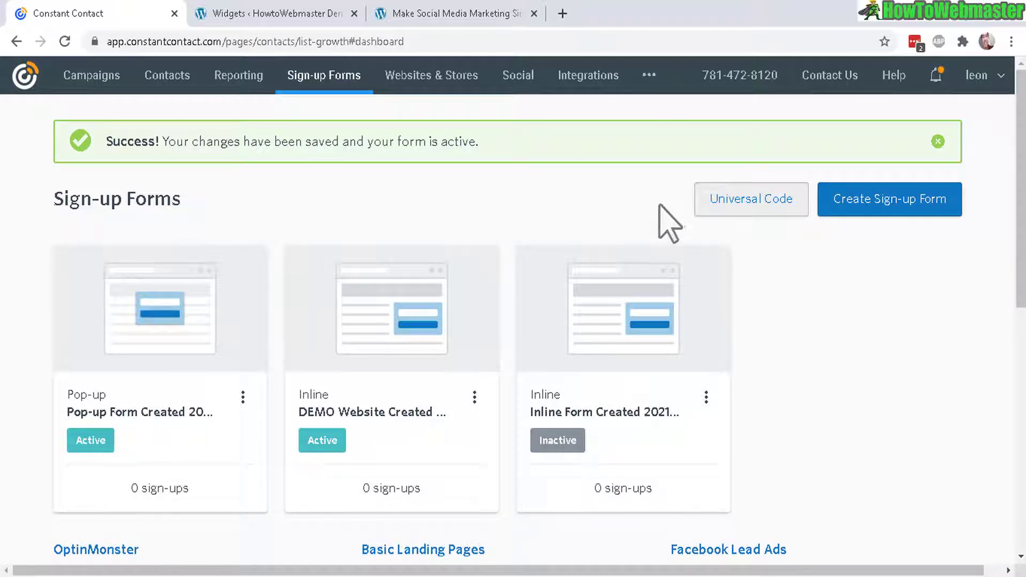
# Step: Copy the Universal Code embed snippet for active forms and go to WordPress Widgets
pyautogui.click(766, 210)
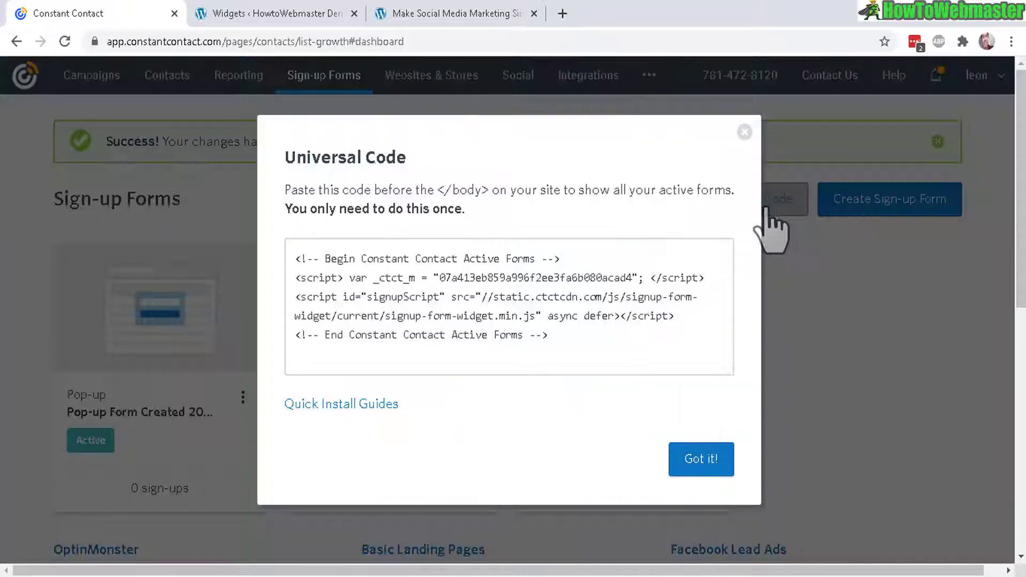
pyautogui.click(377, 297)
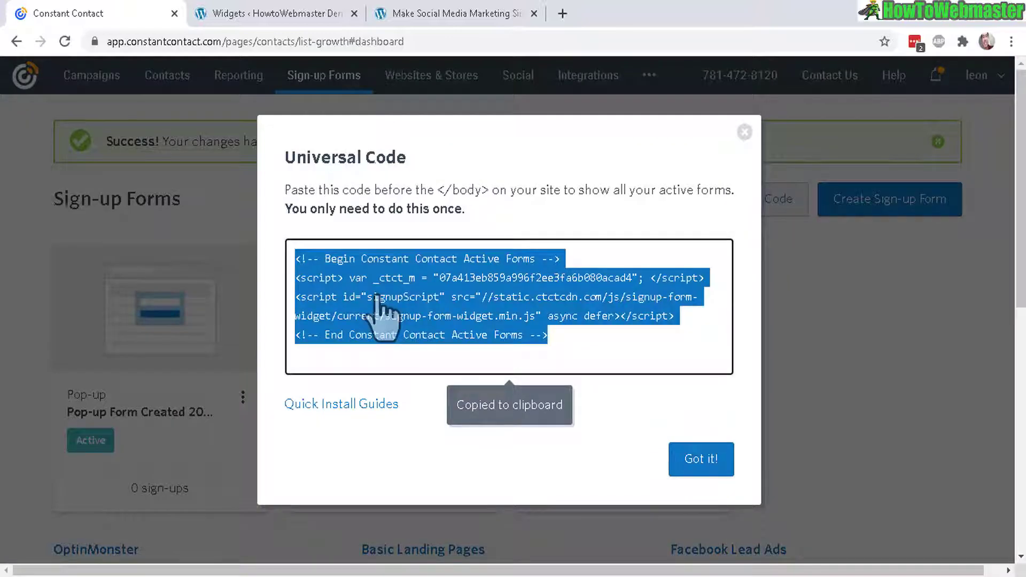
pyautogui.click(240, 13)
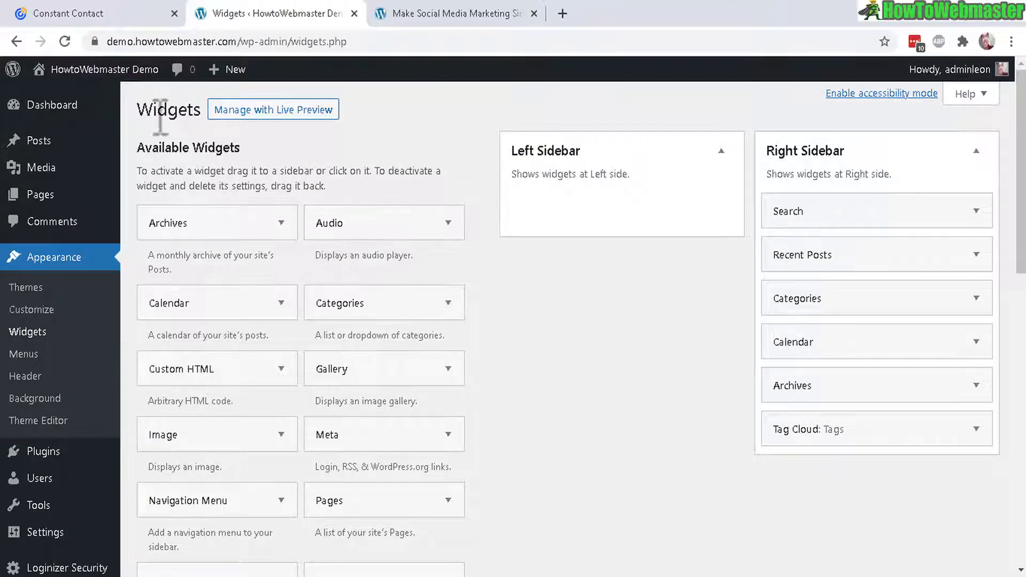
pyautogui.click(456, 15)
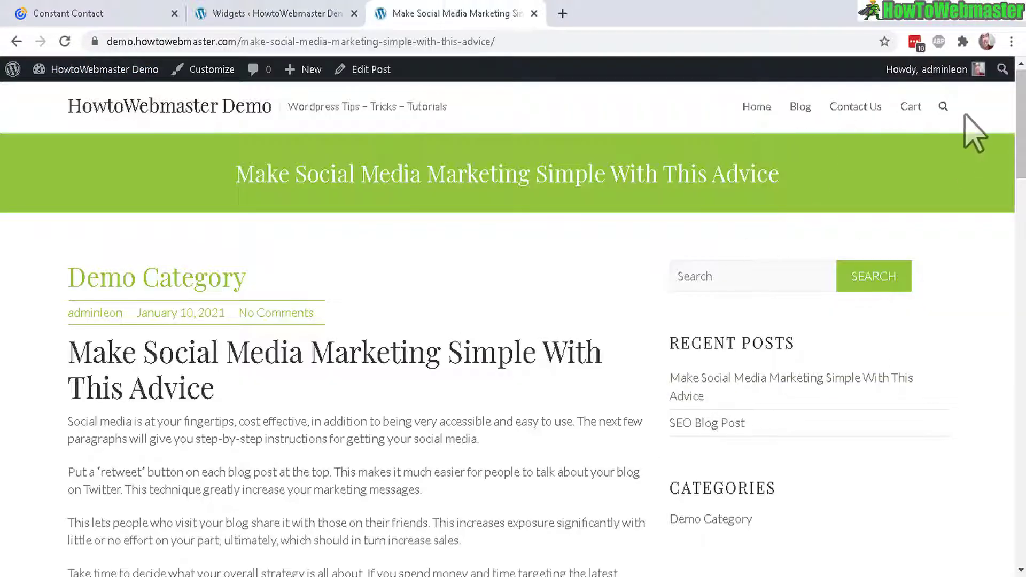
pyautogui.scroll(-5, 994, 136)
pyautogui.scroll(5, 994, 136)
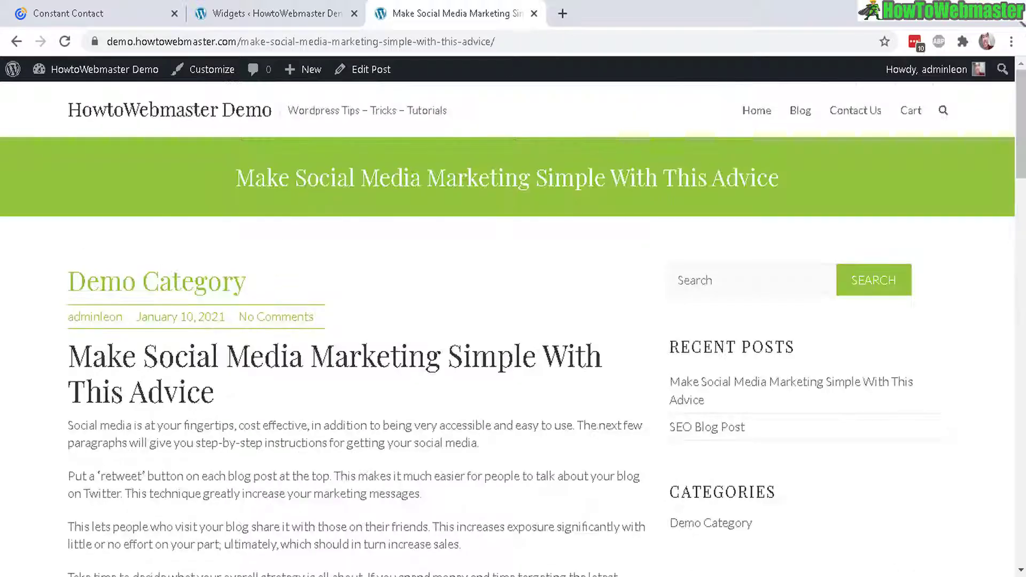
pyautogui.click(298, 14)
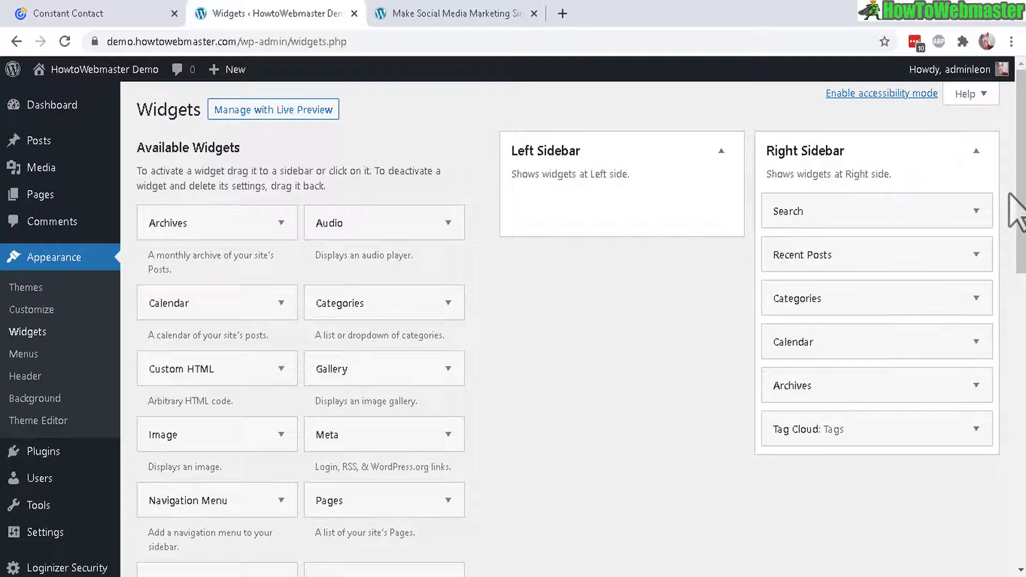
pyautogui.scroll(-1, 1013, 206)
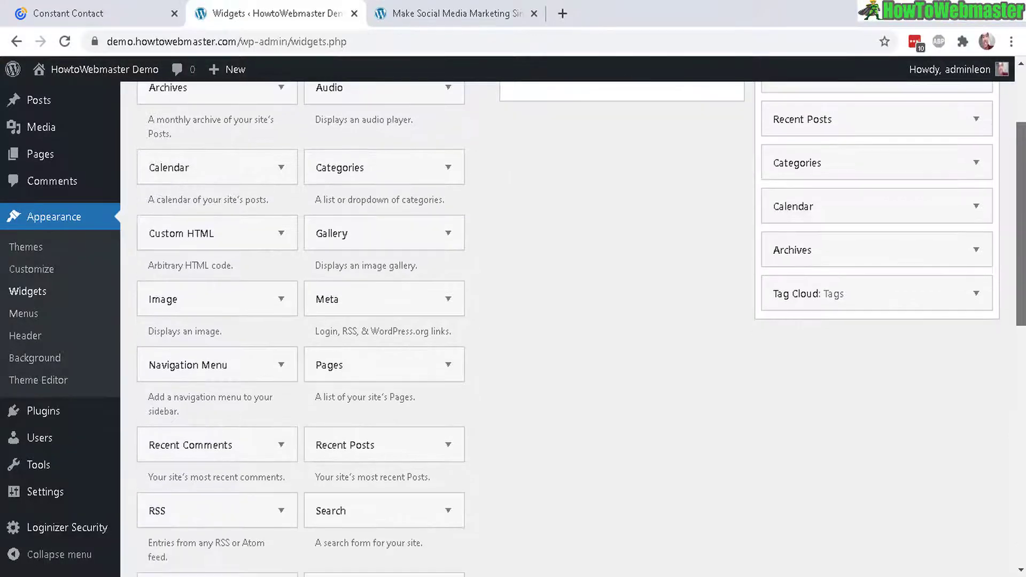
pyautogui.scroll(1, 175, 385)
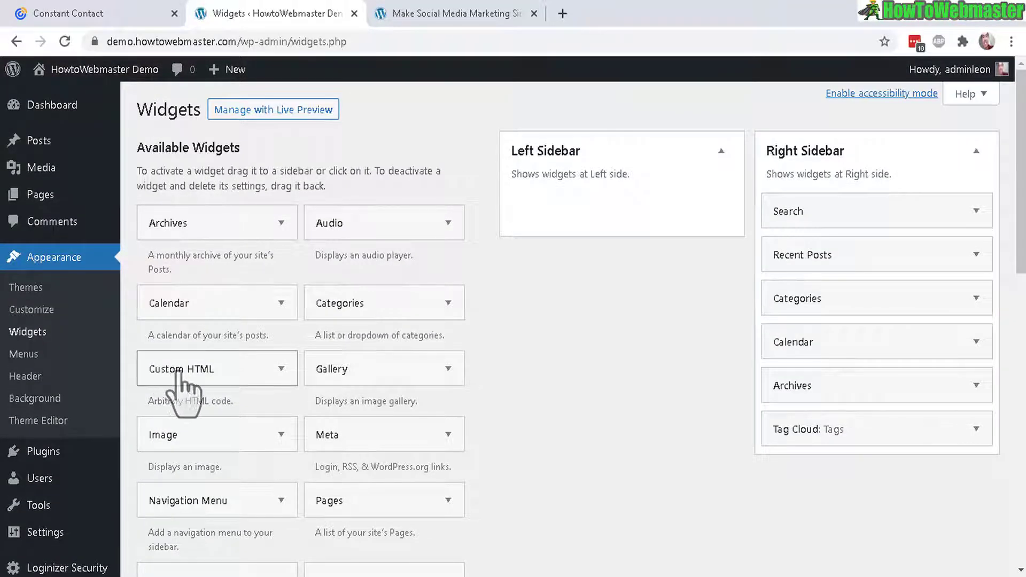
# Step: Add a Right Sidebar Custom HTML widget with the pasted embed code and save it
pyautogui.moveTo(184, 389)
pyautogui.mouseDown()
pyautogui.moveTo(820, 453)
pyautogui.moveTo(807, 465)
pyautogui.mouseUp()
pyautogui.scroll(-3, 733, 444)
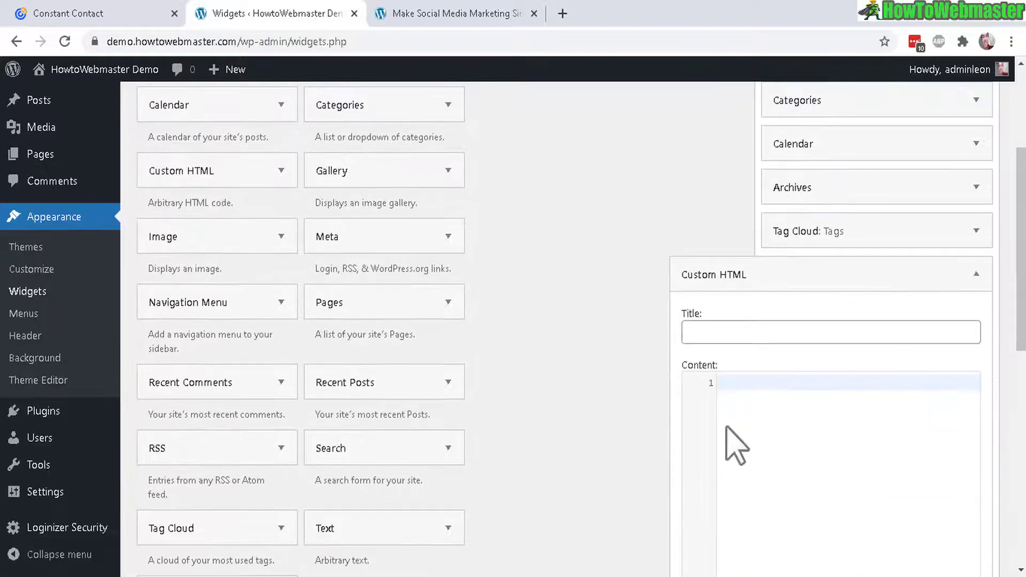
pyautogui.rightClick(775, 389)
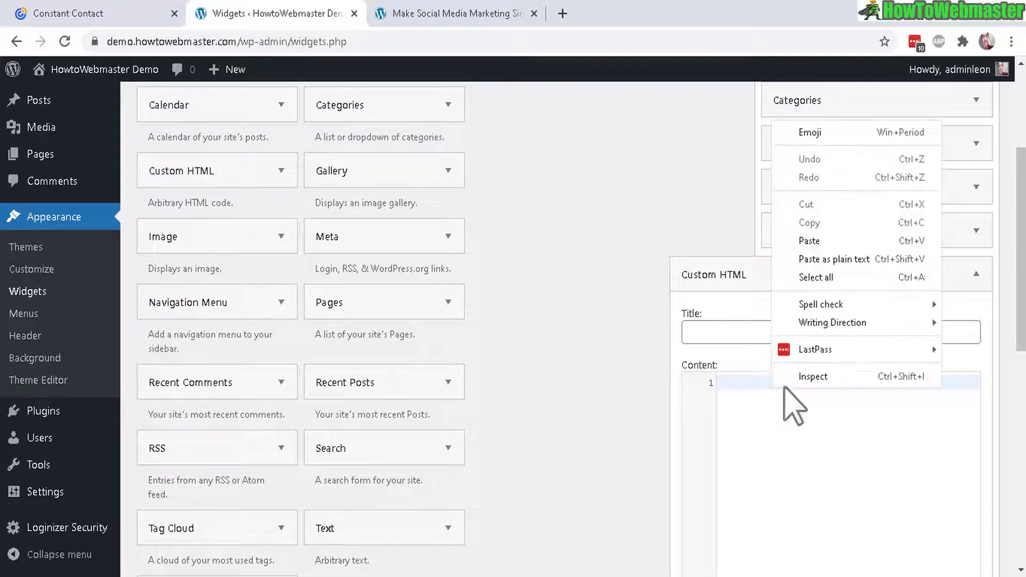
pyautogui.click(817, 238)
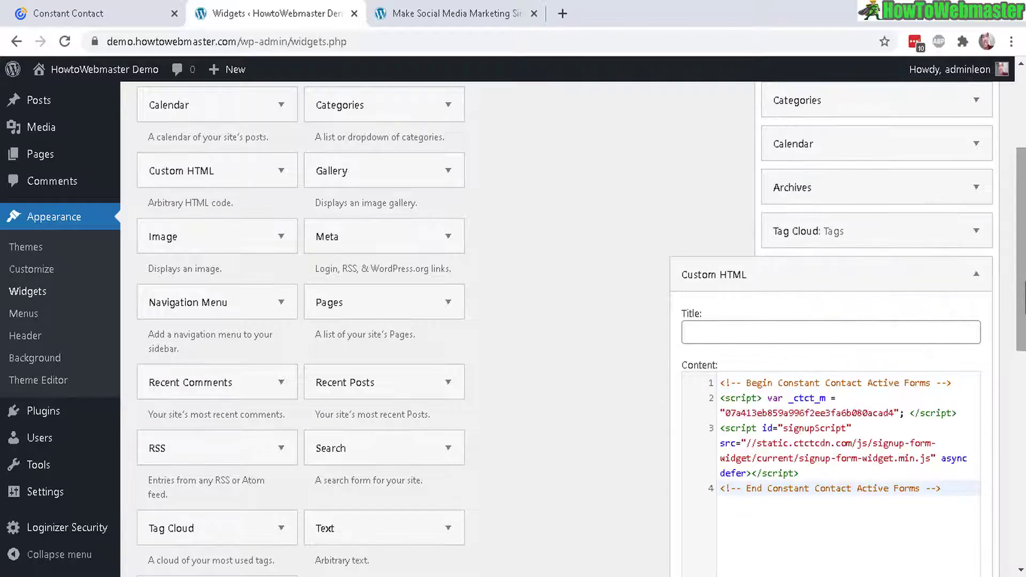
pyautogui.scroll(-3, 810, 385)
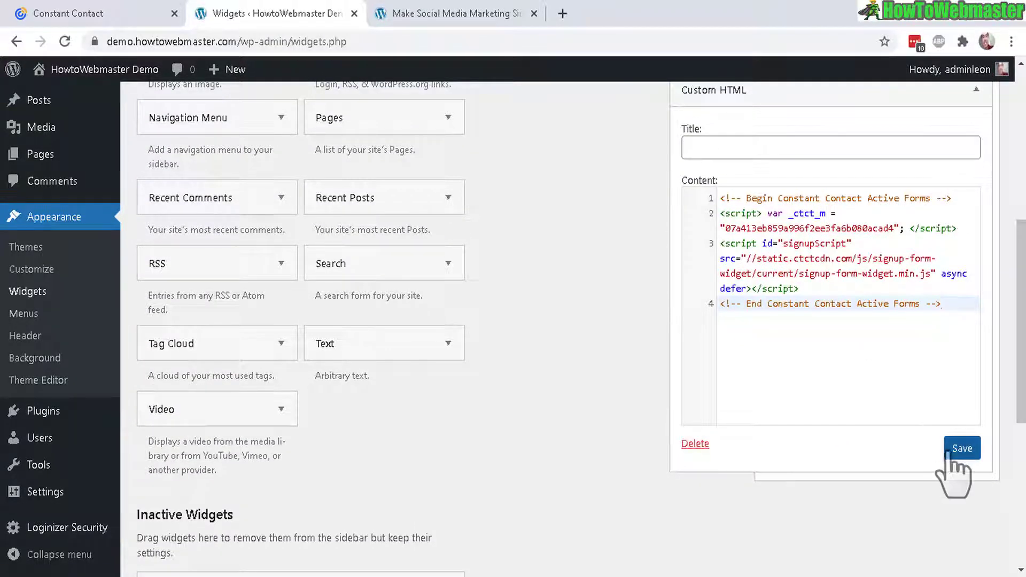
pyautogui.click(960, 451)
pyautogui.click(732, 443)
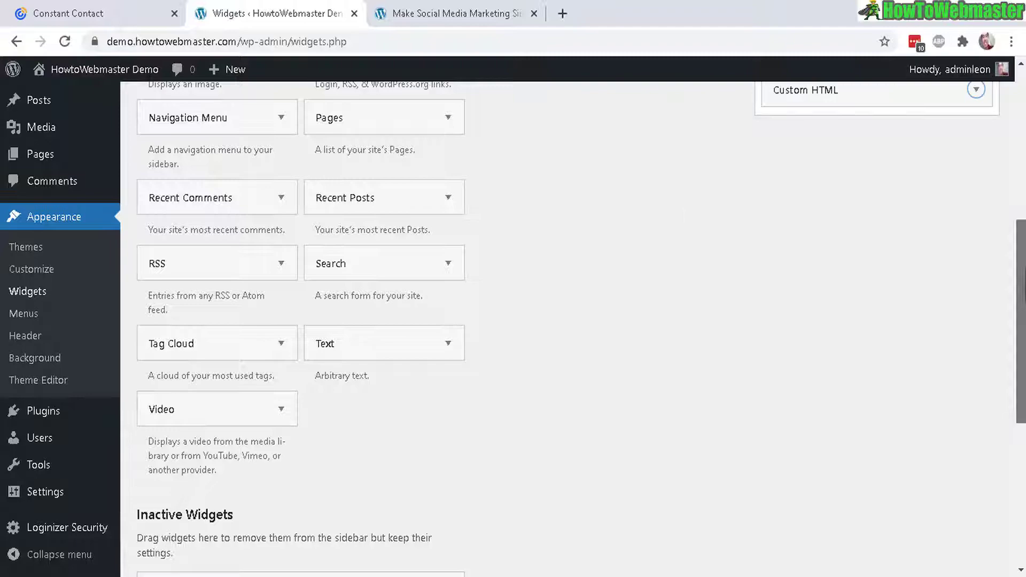
pyautogui.scroll(5, 737, 465)
pyautogui.click(412, 12)
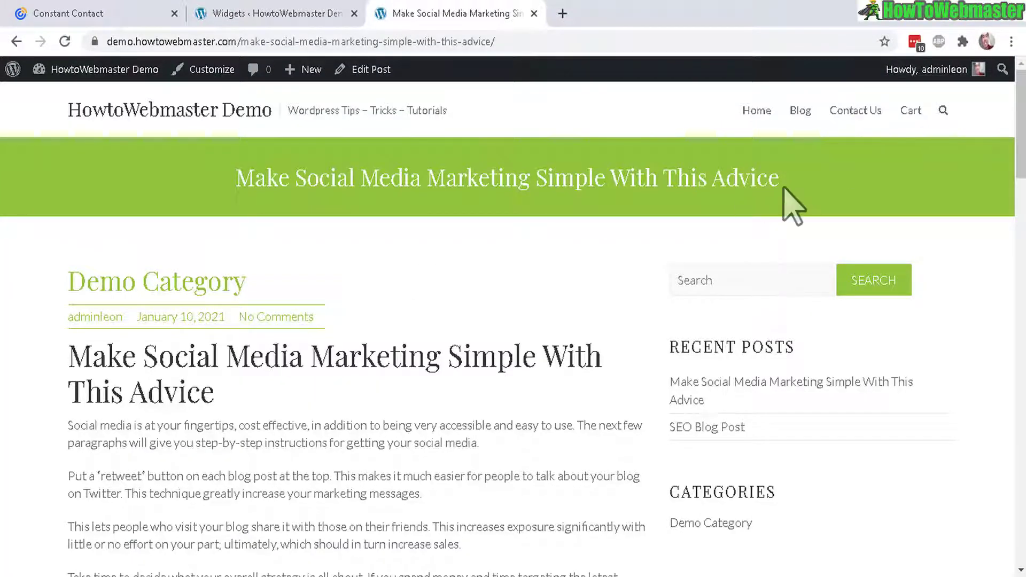
pyautogui.moveTo(1021, 128)
pyautogui.mouseDown()
pyautogui.moveTo(1022, 204)
pyautogui.moveTo(1003, 227)
pyautogui.mouseUp()
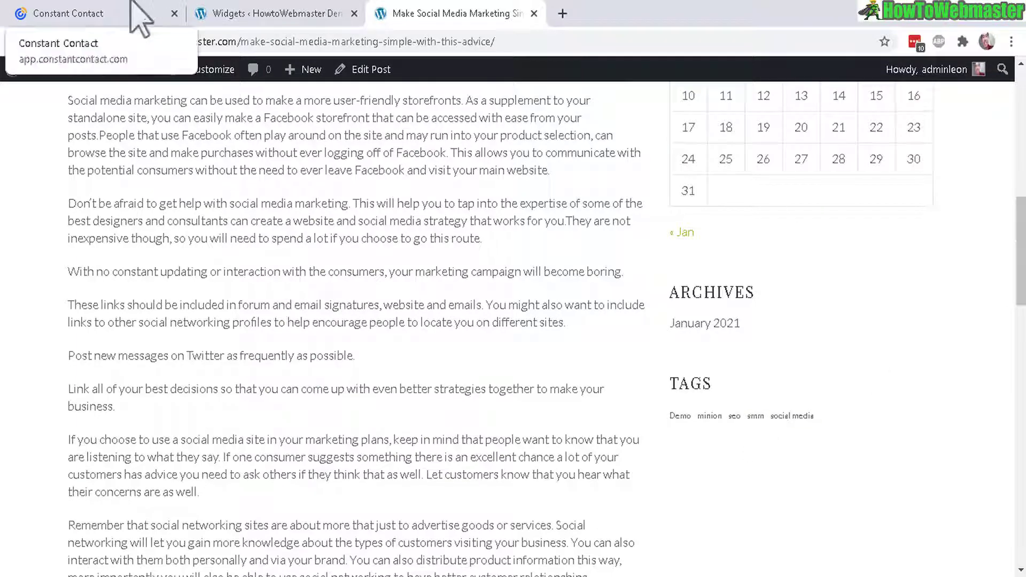
# Step: Return to the Constant Contact tab to recheck the universal embed code
pyautogui.click(104, 11)
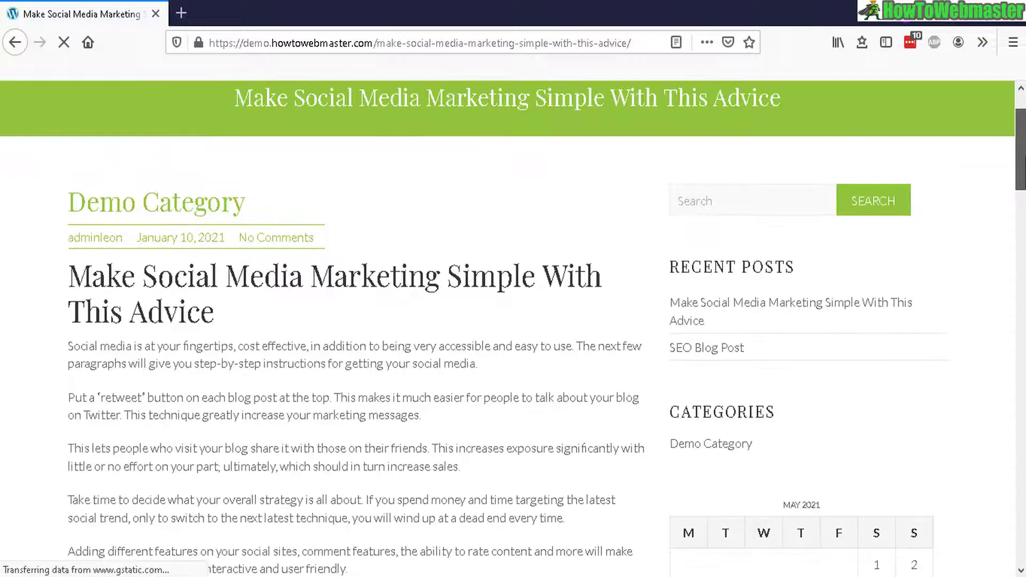
pyautogui.moveTo(1020, 180); pyautogui.dragTo(1018, 291)
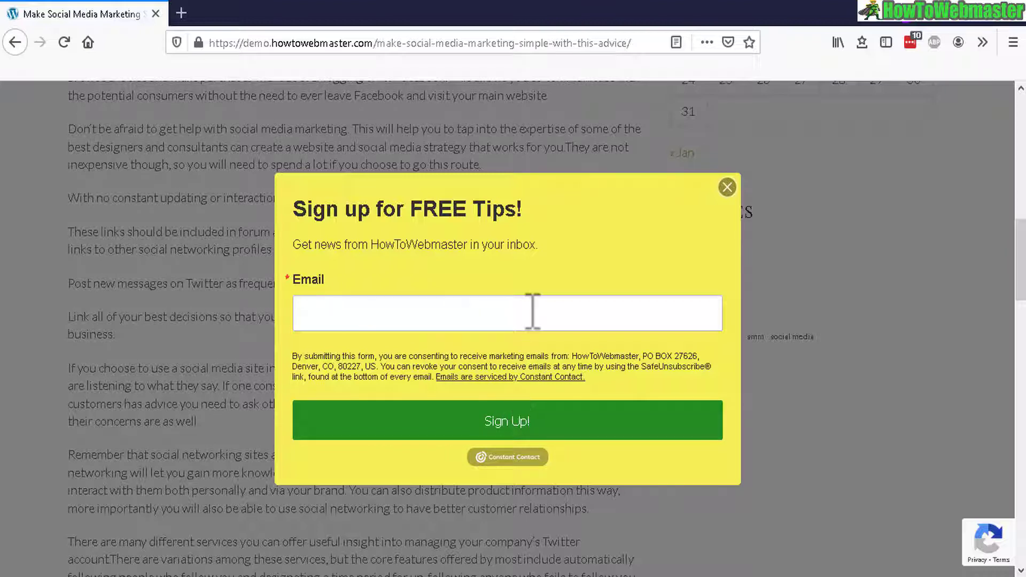
# Step: Submit the test email in the yellow pop-up and highlight the 'Thanks for signing up!' message
pyautogui.click(534, 433)
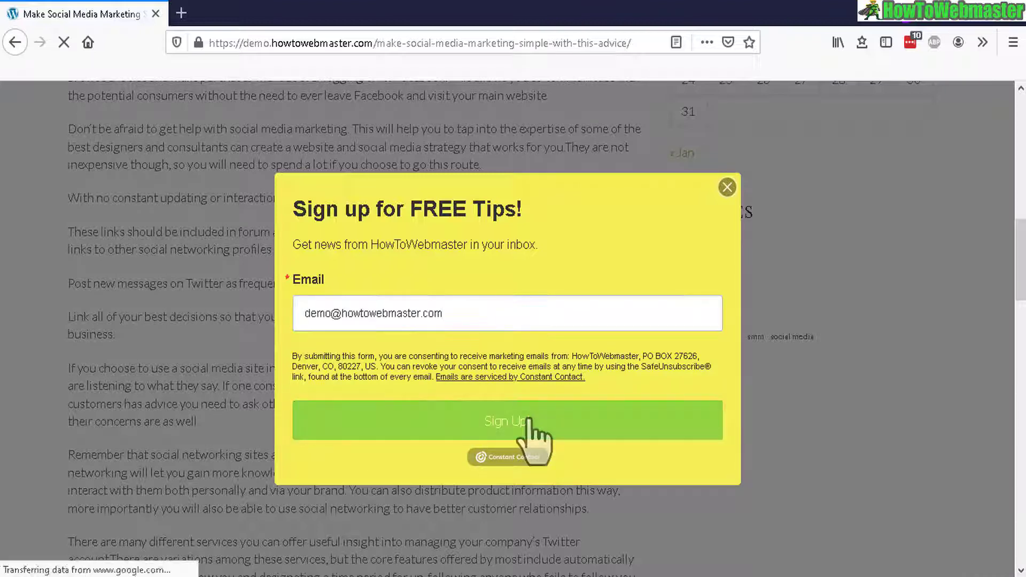
pyautogui.moveTo(534, 433); pyautogui.dragTo(581, 386)
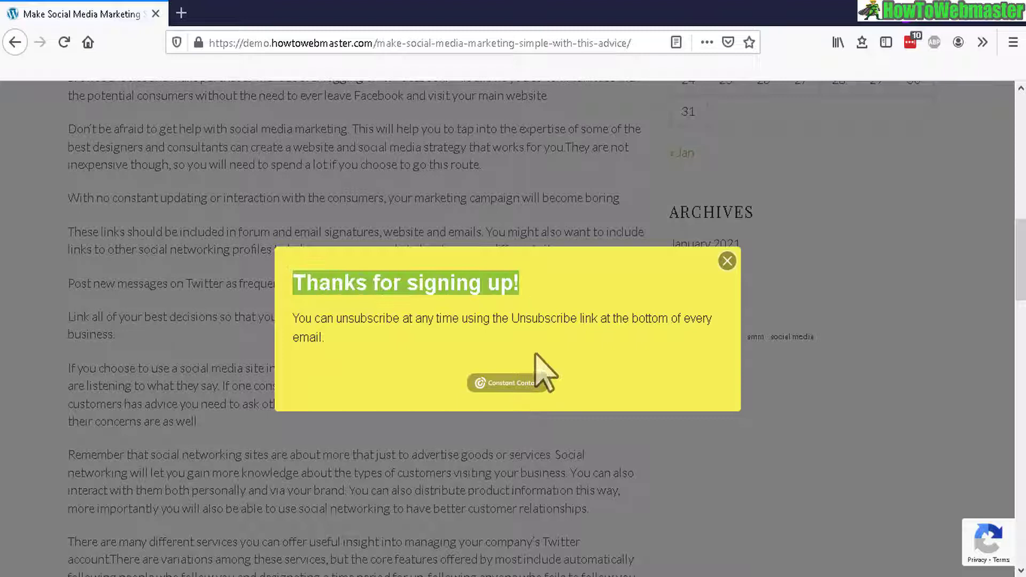